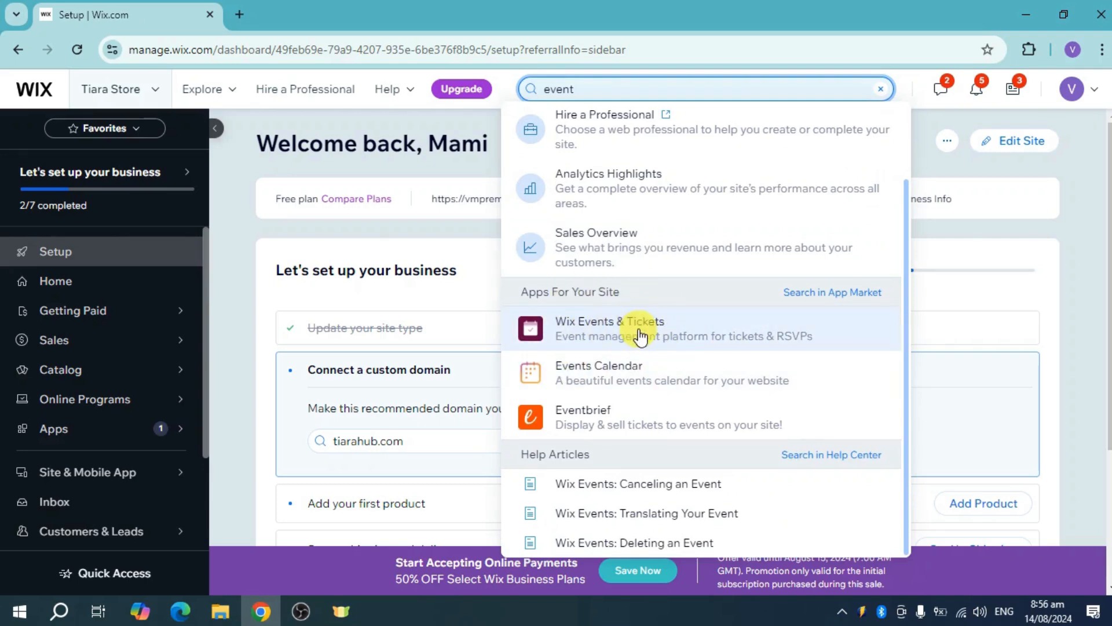
Add the Wix Events & Tickets app to the site and go to its dashboard.
click(673, 335)
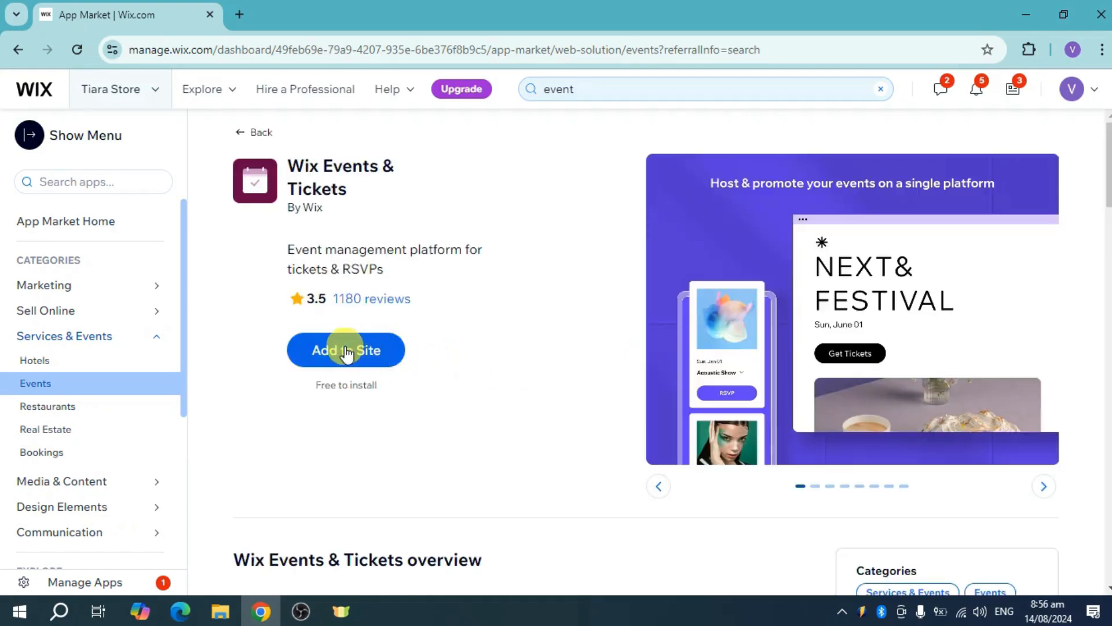
click(349, 350)
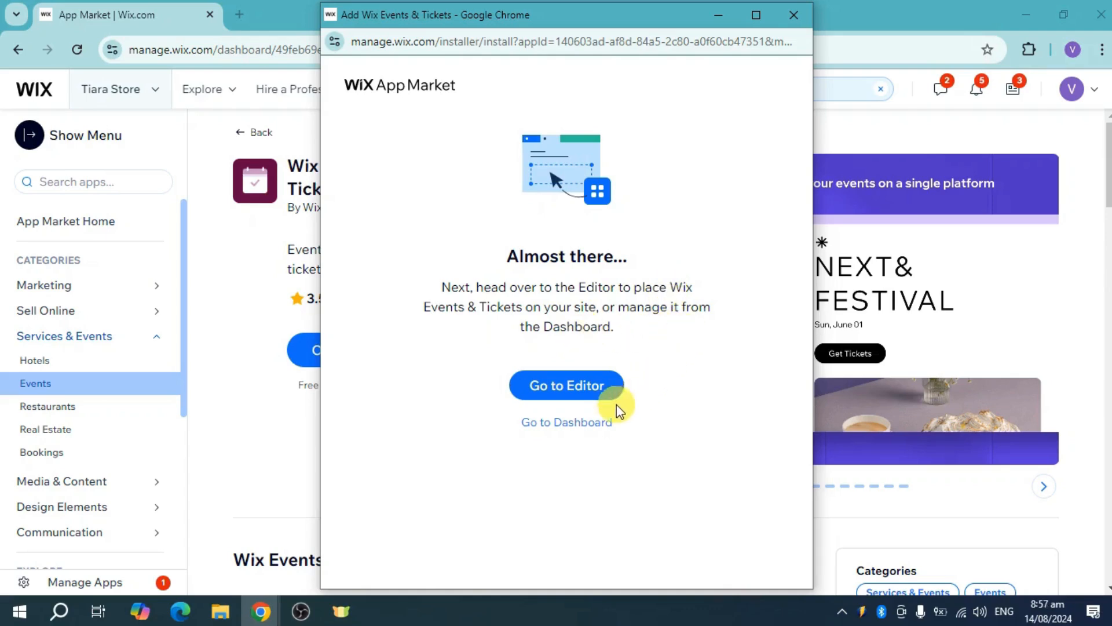
click(571, 422)
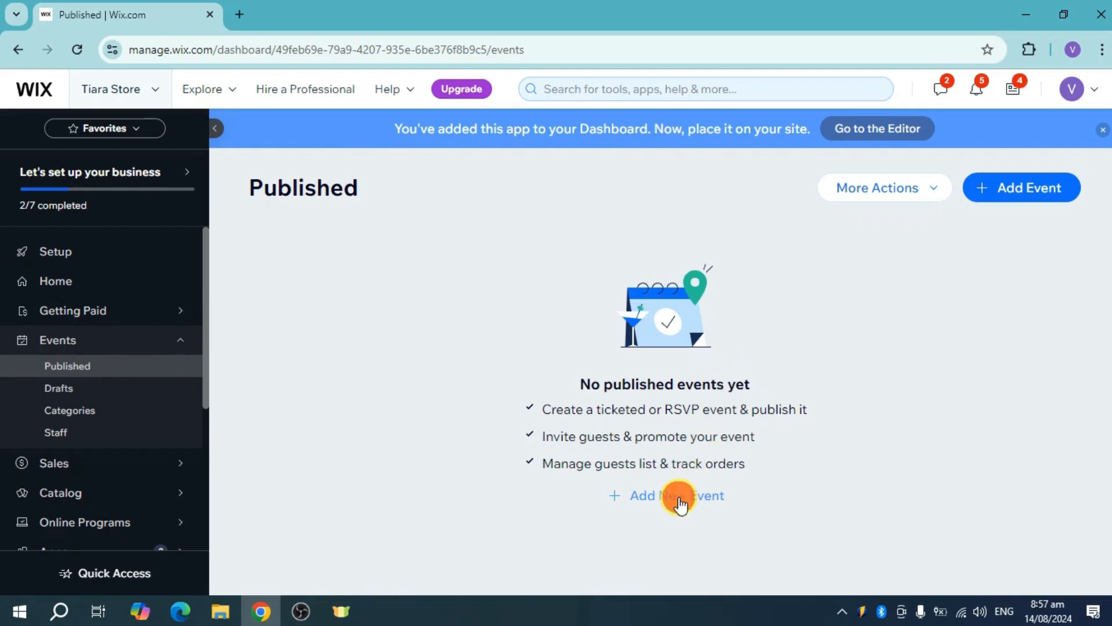
Start a new ticketed event and enter "Rally for Freedom Run" as the event name.
click(703, 496)
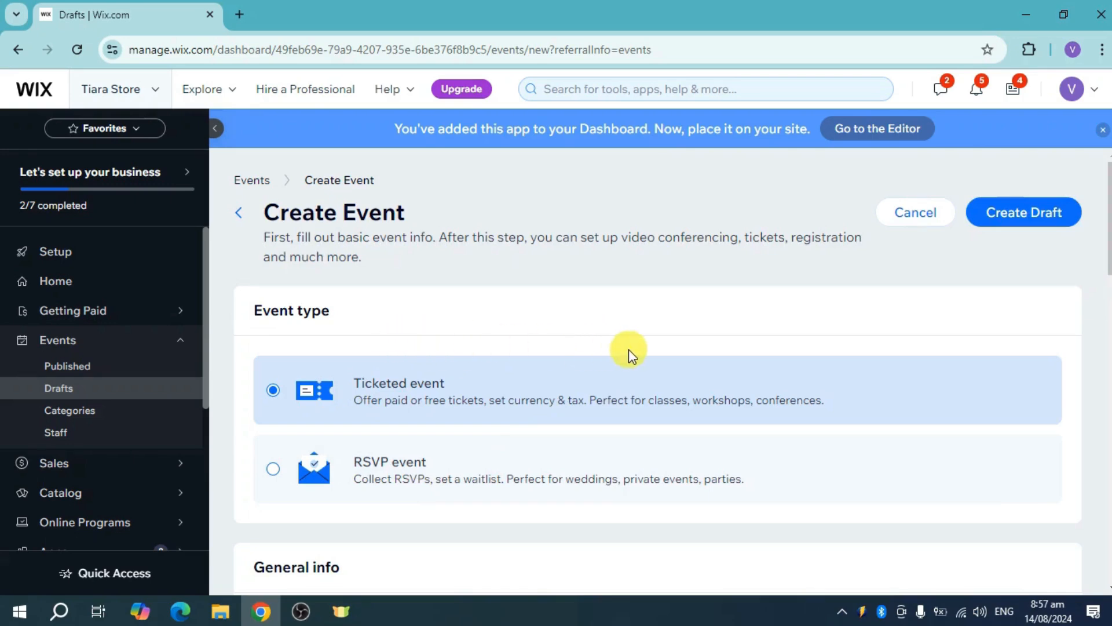
scroll(632, 352, down, 5)
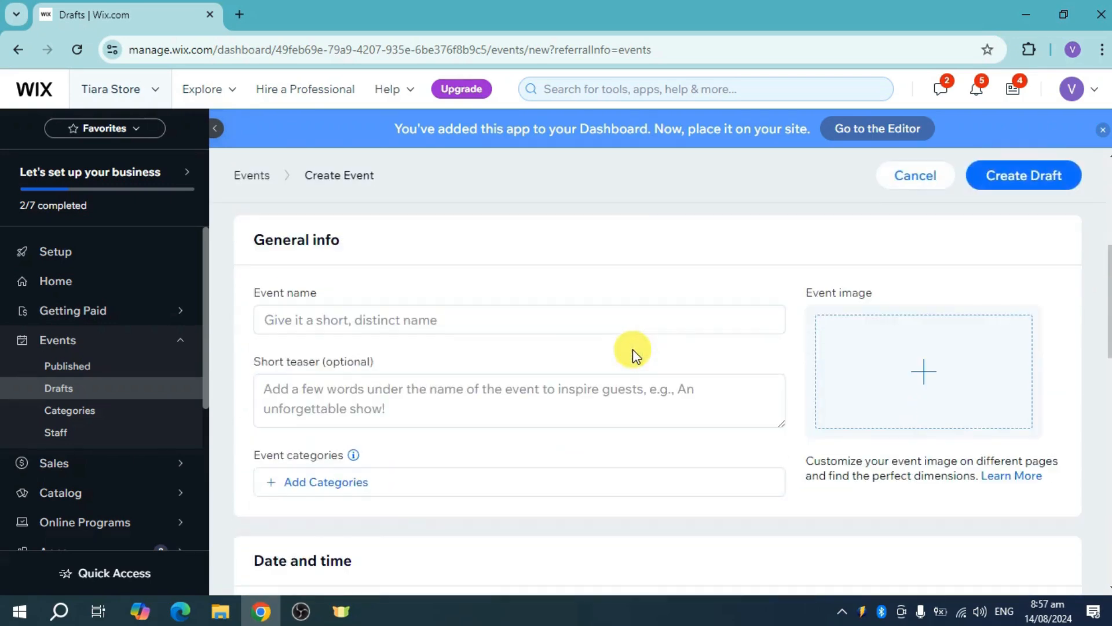
click(395, 322)
click(388, 361)
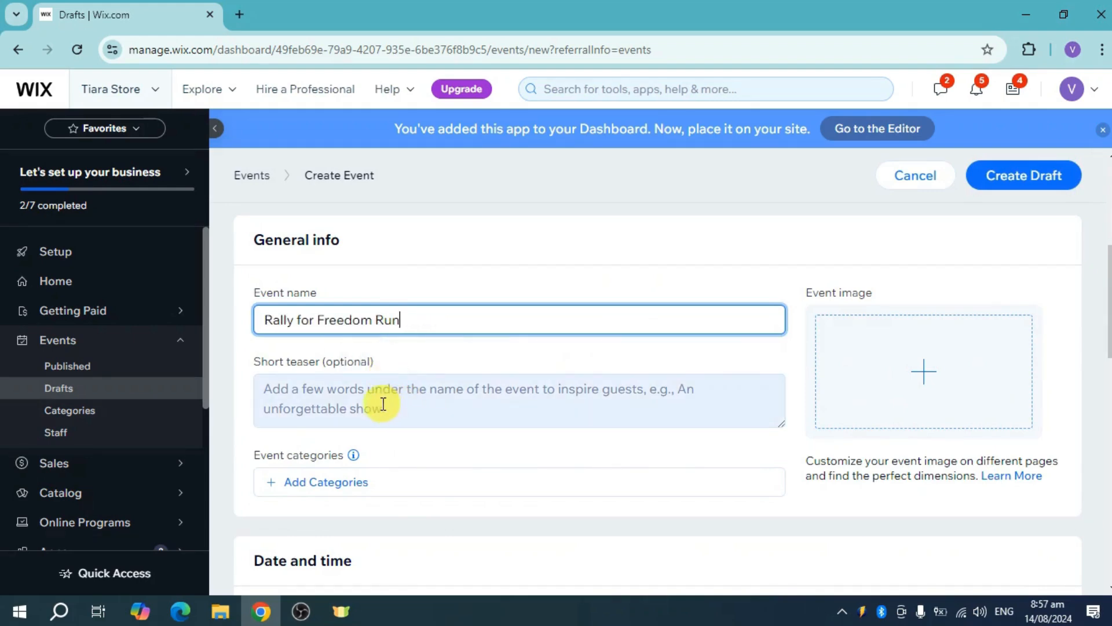
click(417, 406)
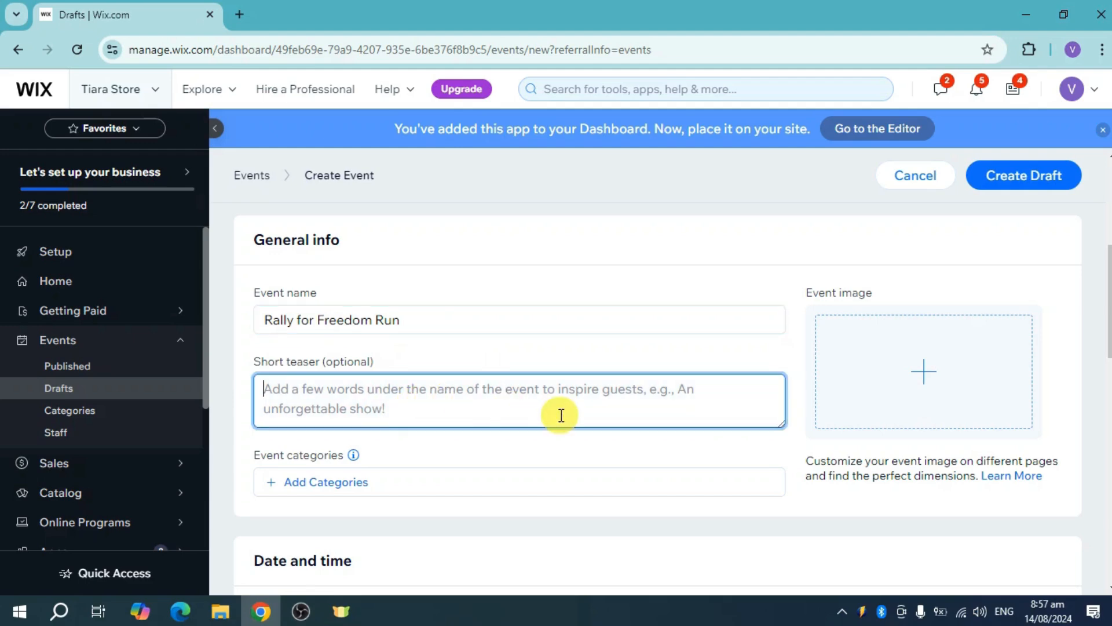
Set the event image to Untitled.png from the site files.
click(953, 394)
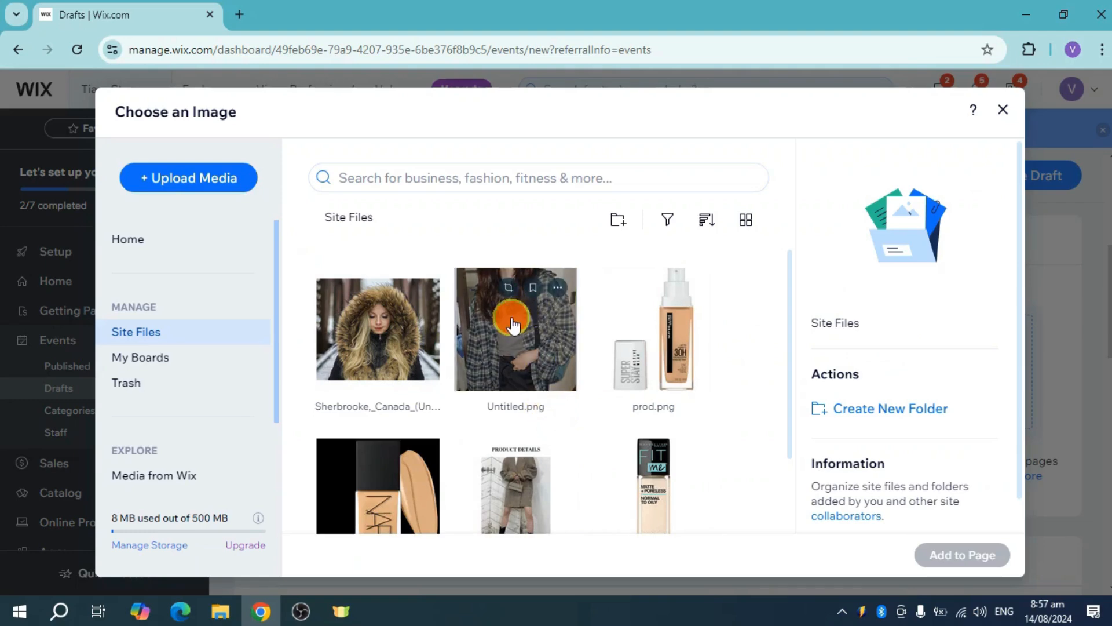
click(530, 370)
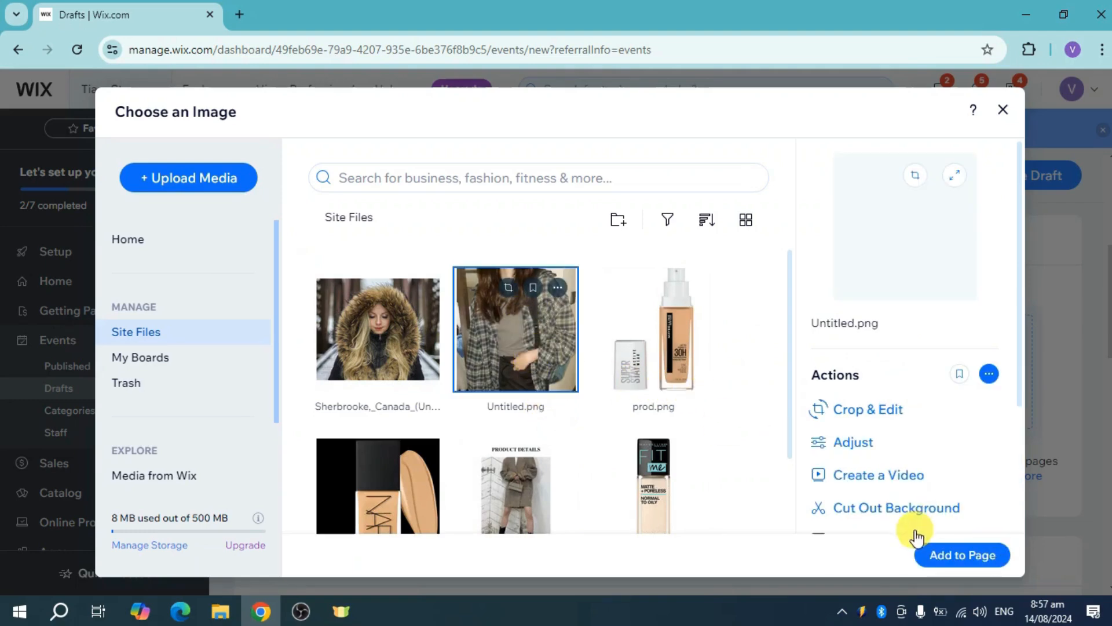
click(942, 552)
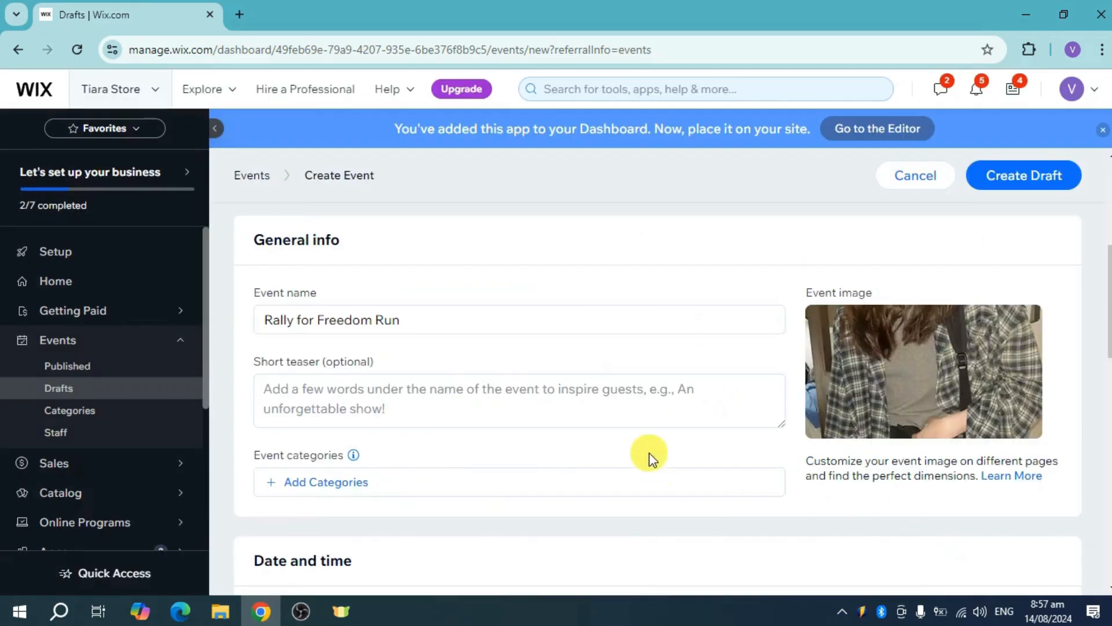
scroll(477, 368, down, 3)
click(329, 319)
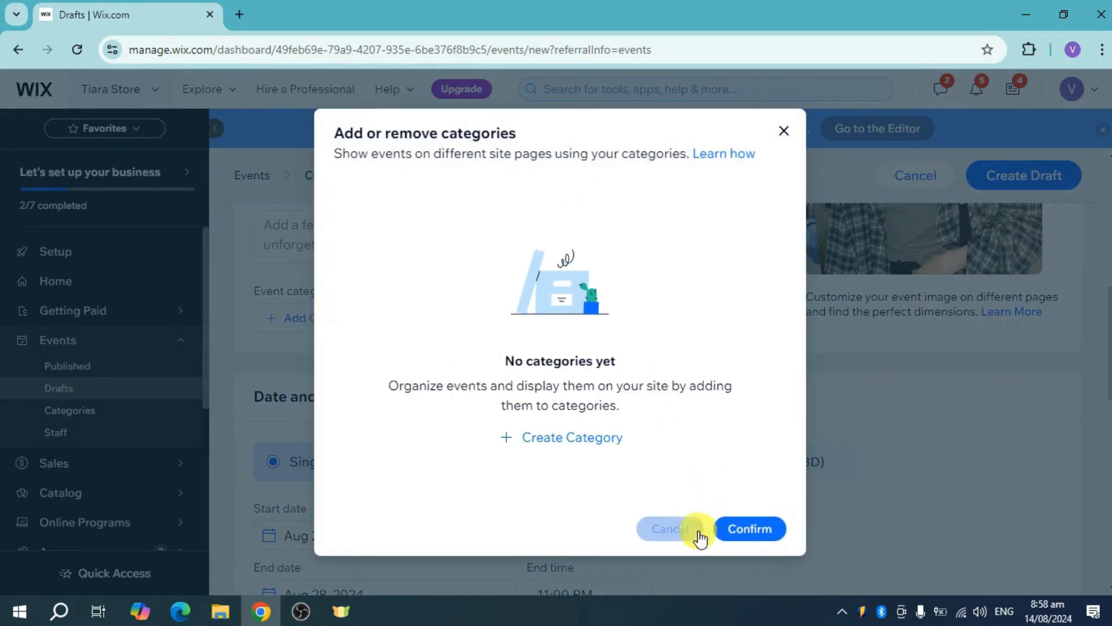
click(664, 528)
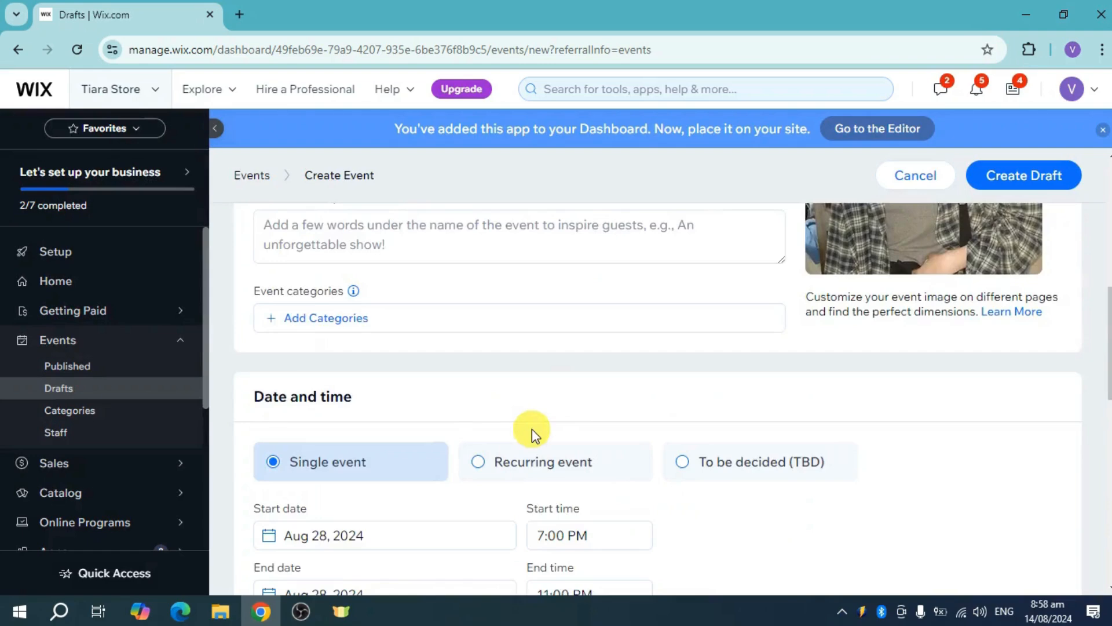
Set the single event's start date to Aug 21, 2024.
scroll(530, 431, down, 3)
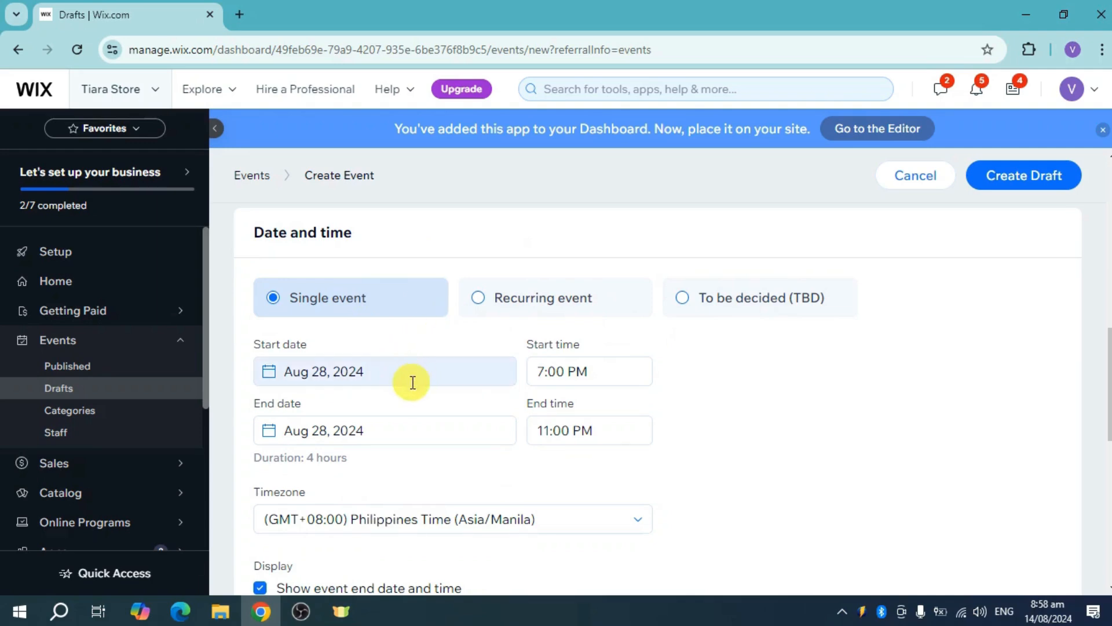
click(384, 358)
click(380, 265)
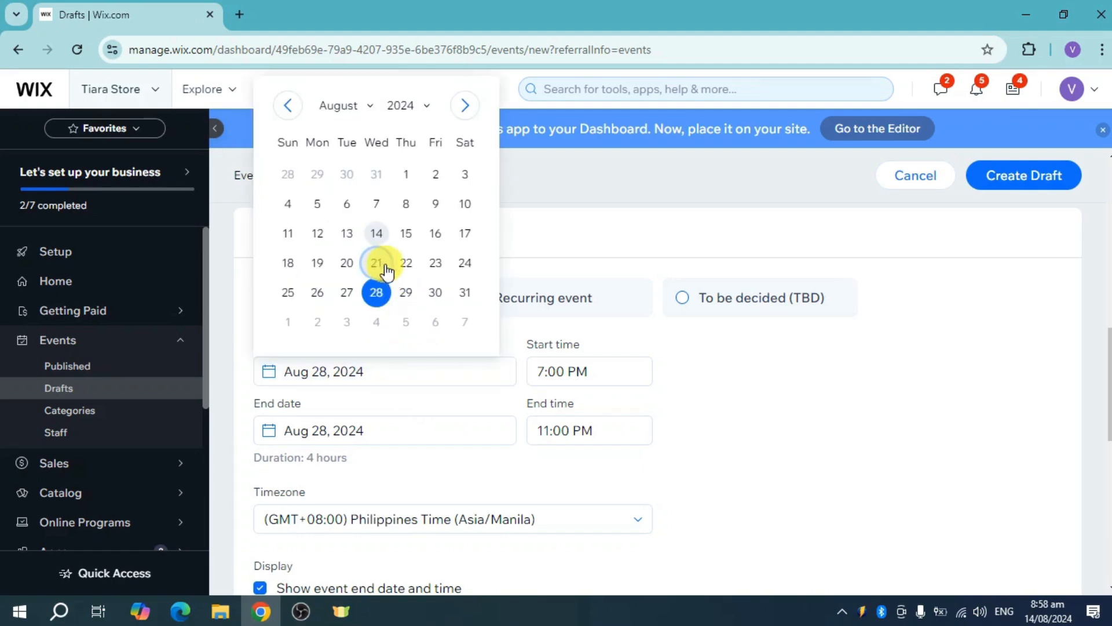
Set the event location to To be decided (TBD) and create the draft event.
scroll(816, 381, down, 3)
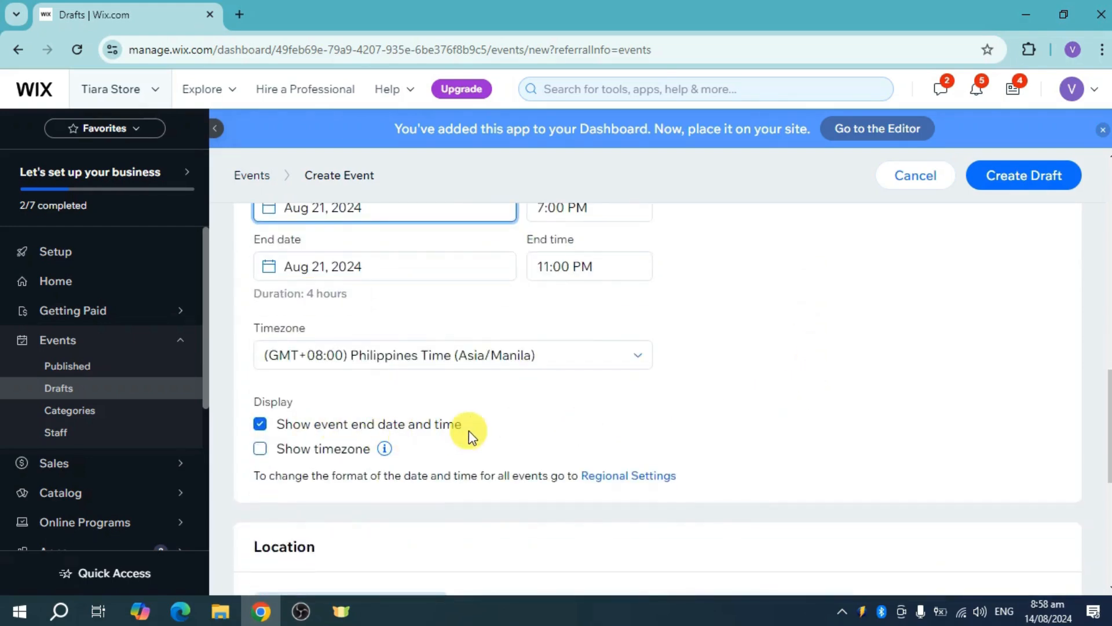
scroll(468, 430, down, 6)
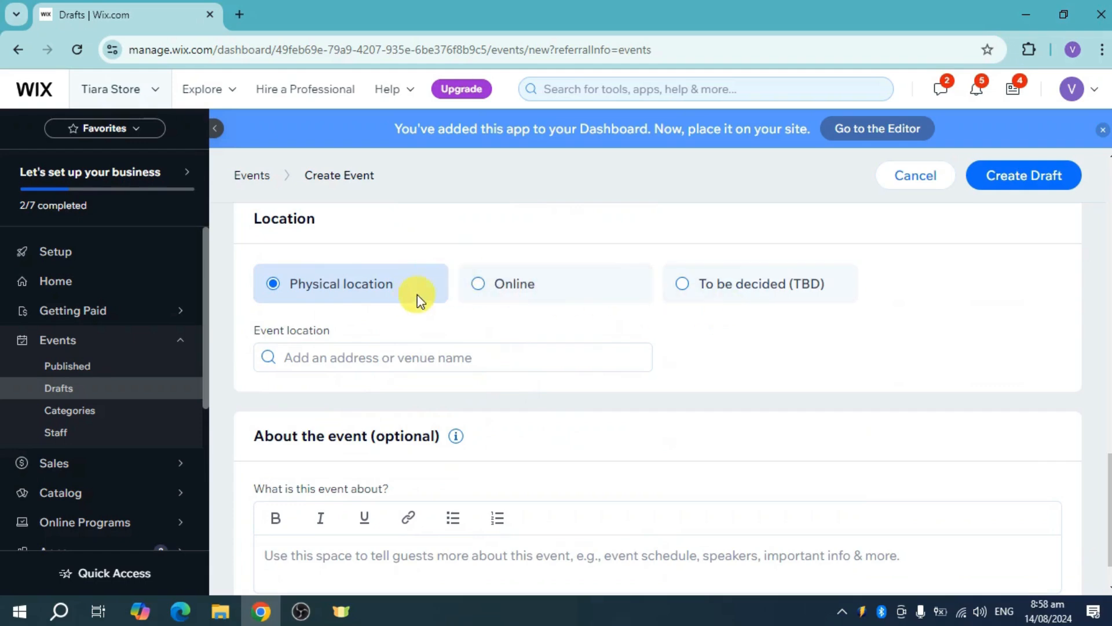
click(735, 286)
scroll(684, 366, down, 1)
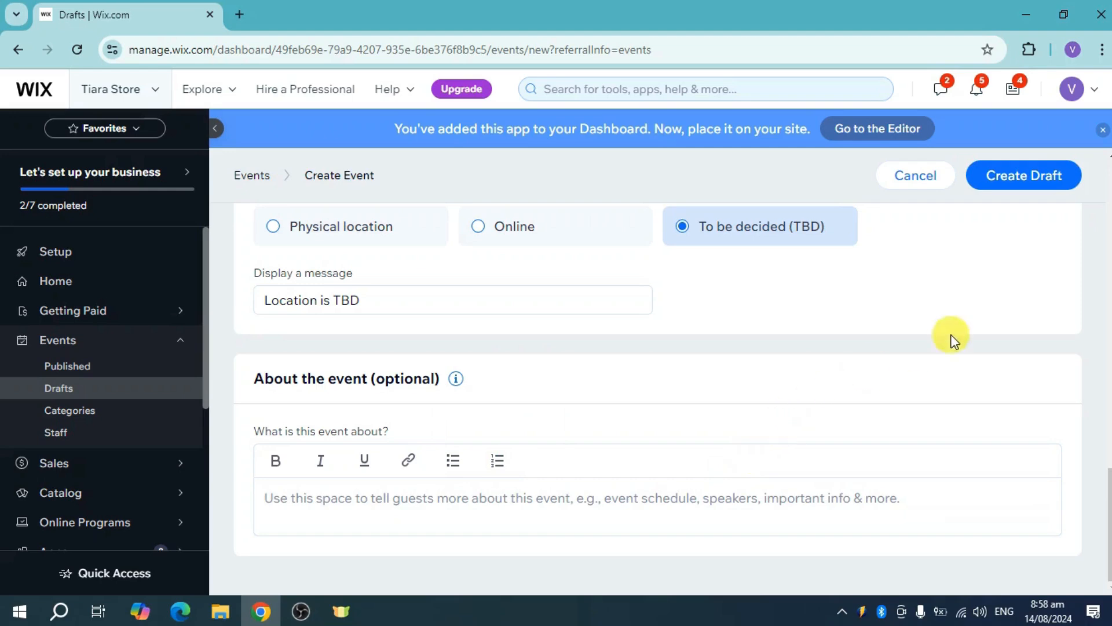
scroll(956, 269, up, 10)
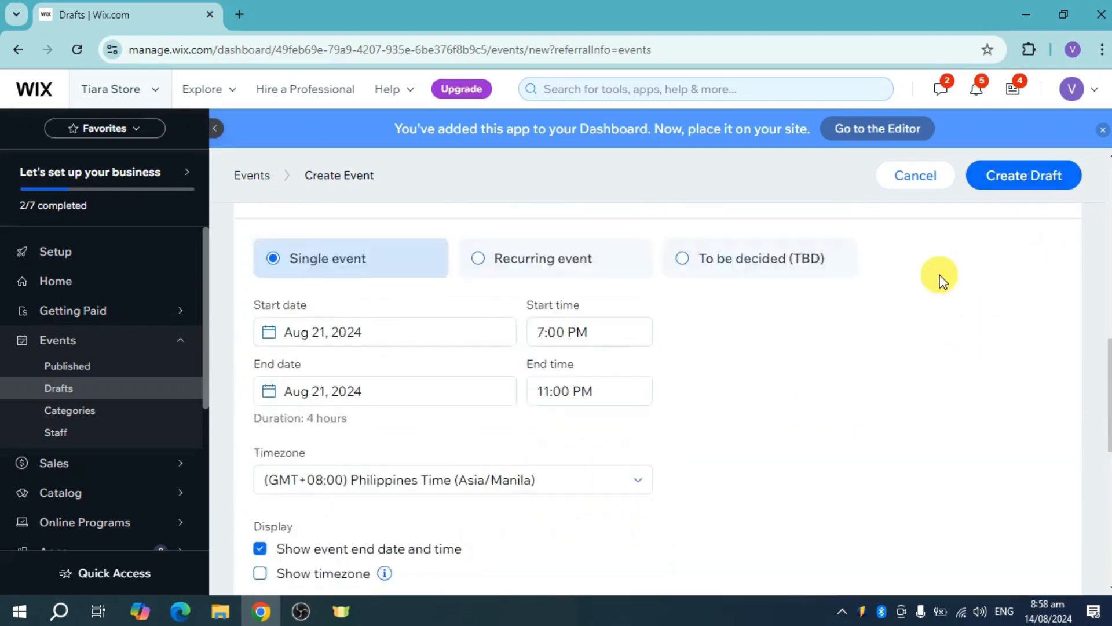
click(1020, 180)
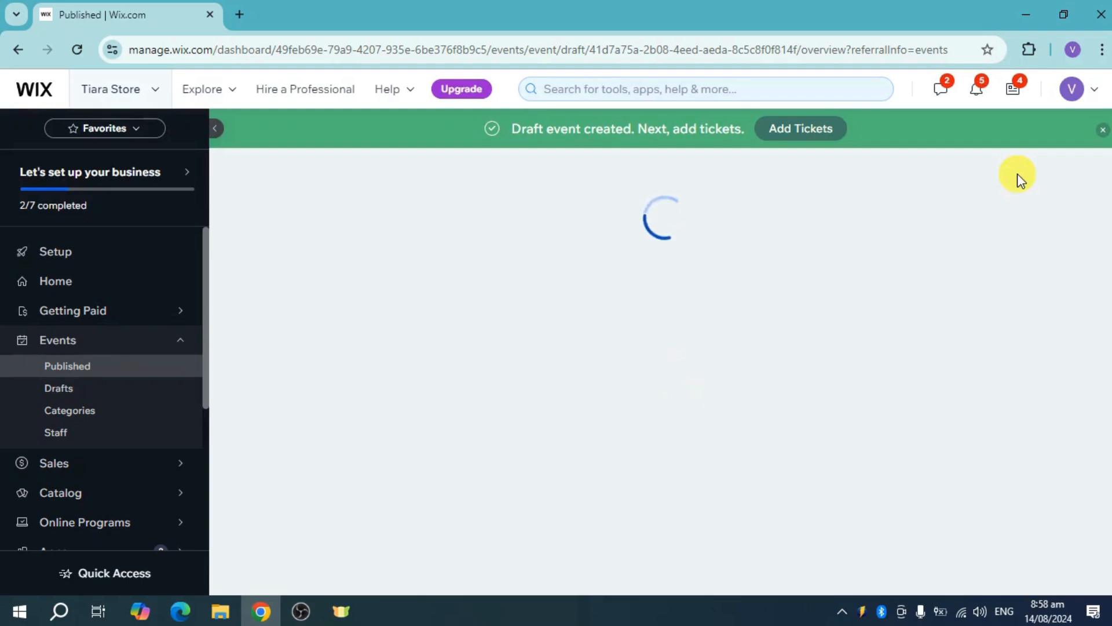
Start a new ticket for the event, name it "vip" and make its pricing method Free.
scroll(659, 374, down, 3)
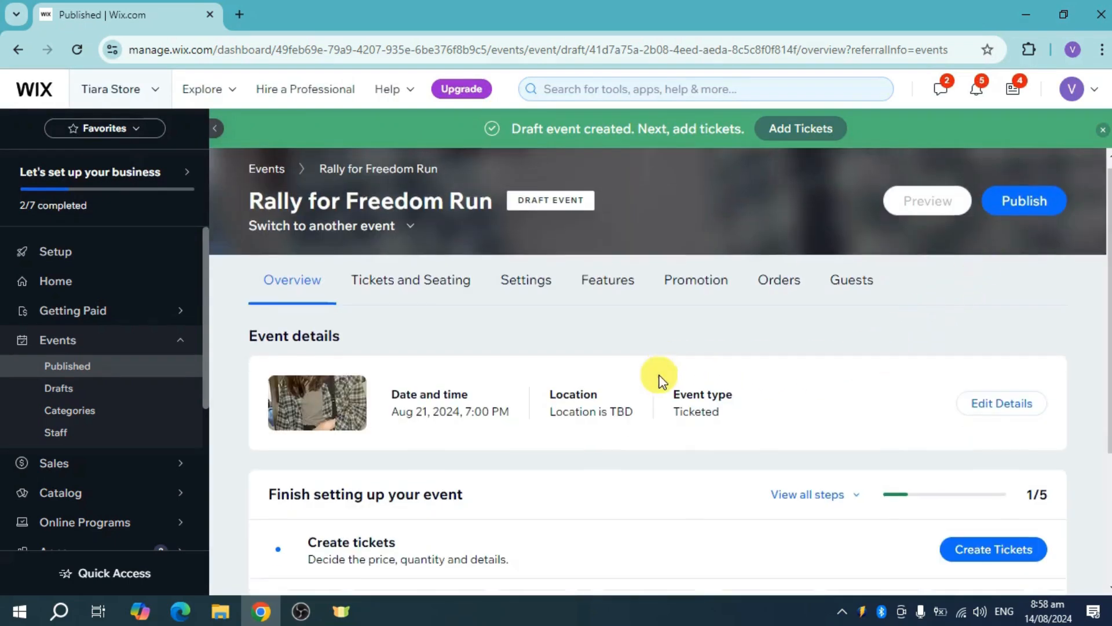
click(981, 405)
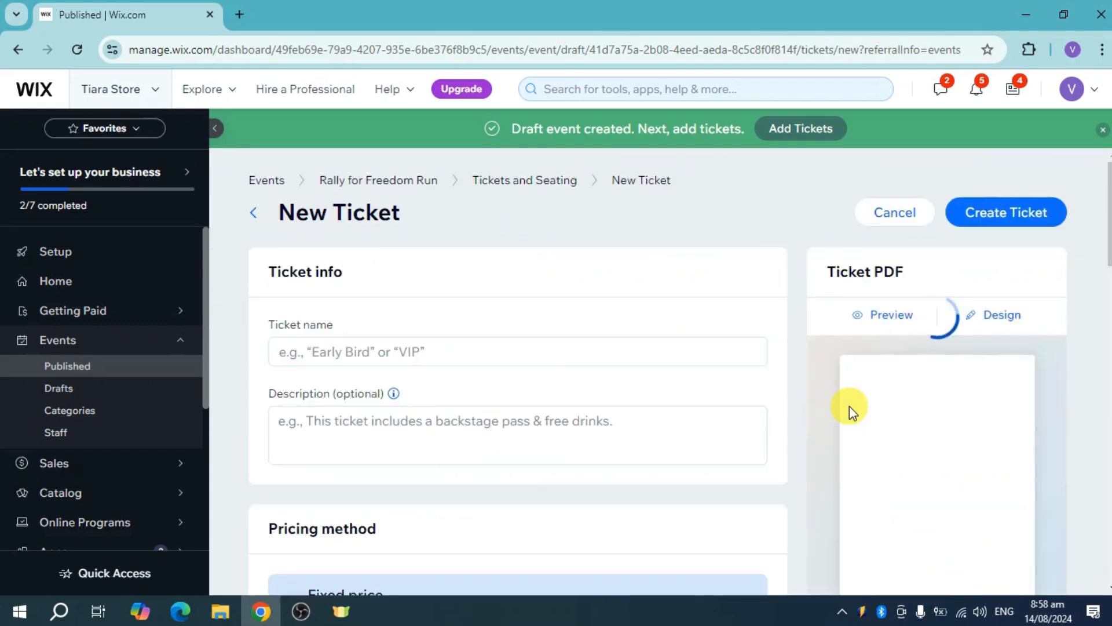
click(445, 356)
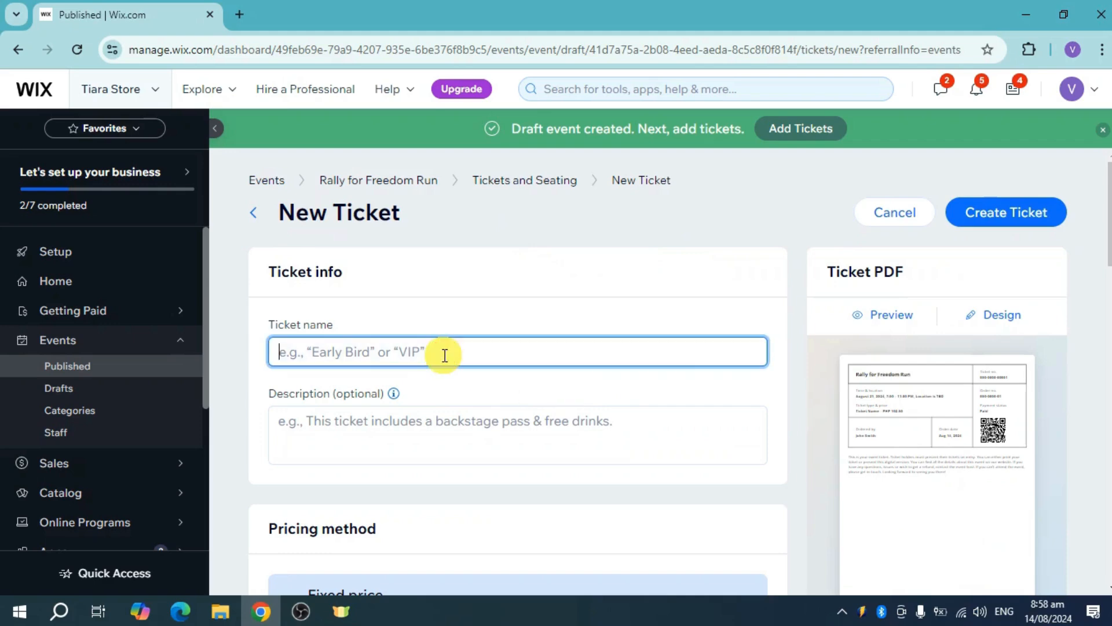
text(V)
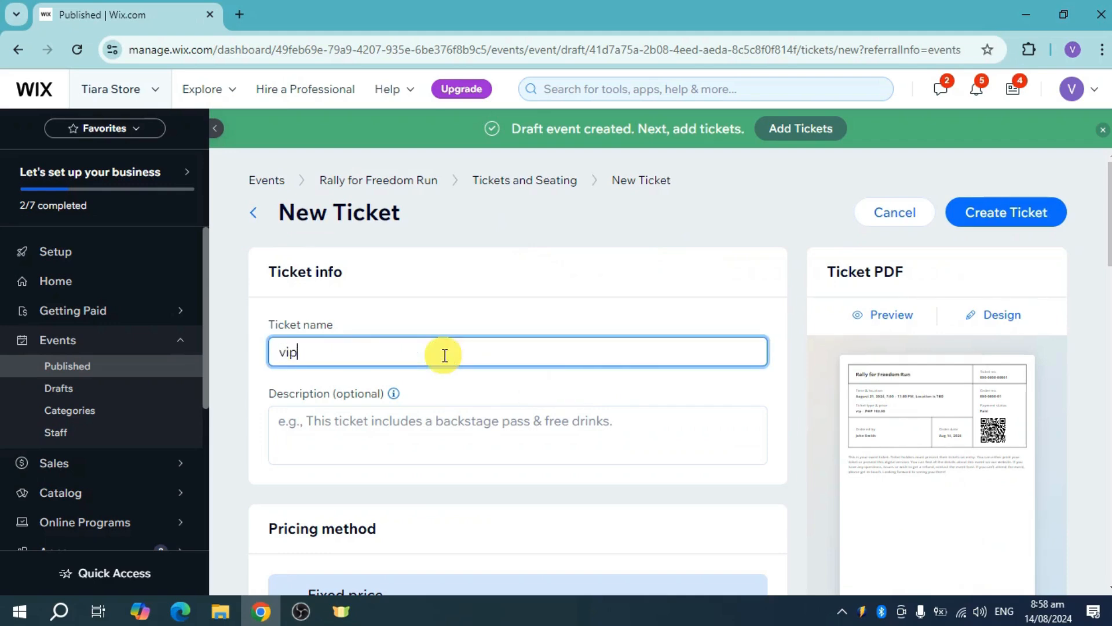
scroll(658, 472, down, 5)
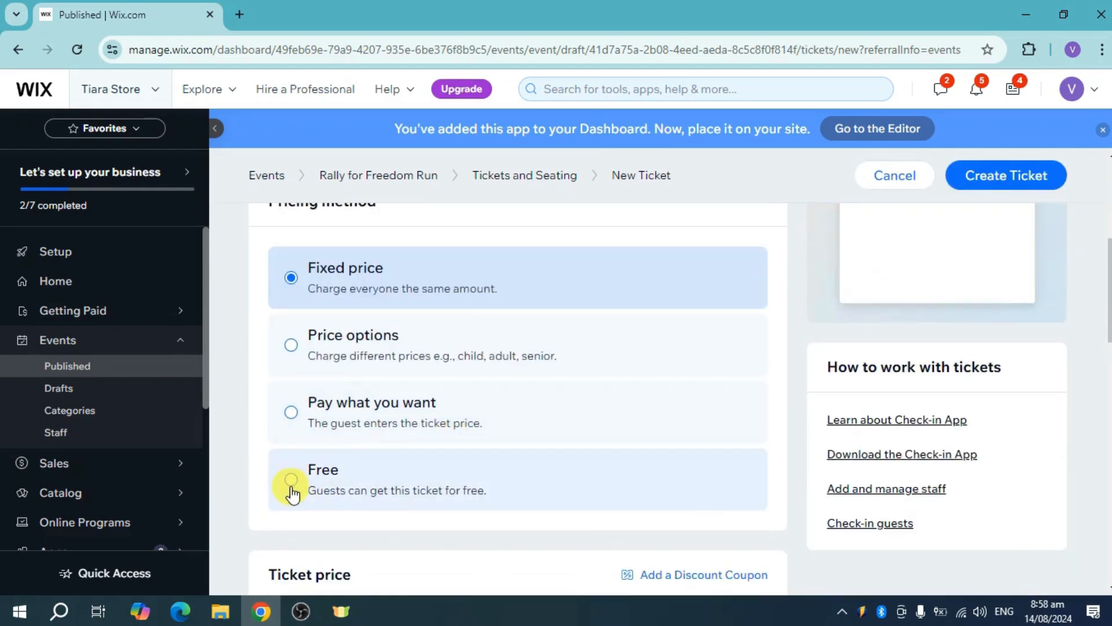
click(288, 481)
scroll(586, 440, down, 1)
scroll(585, 439, down, 2)
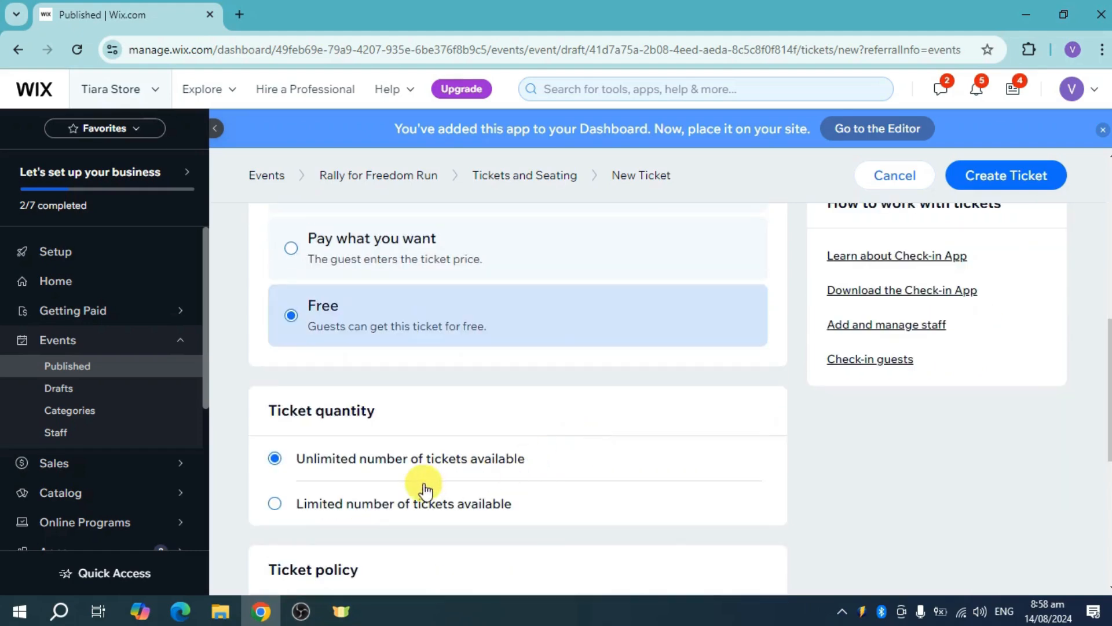
Limit the number of available tickets to 100 and create the ticket.
click(339, 509)
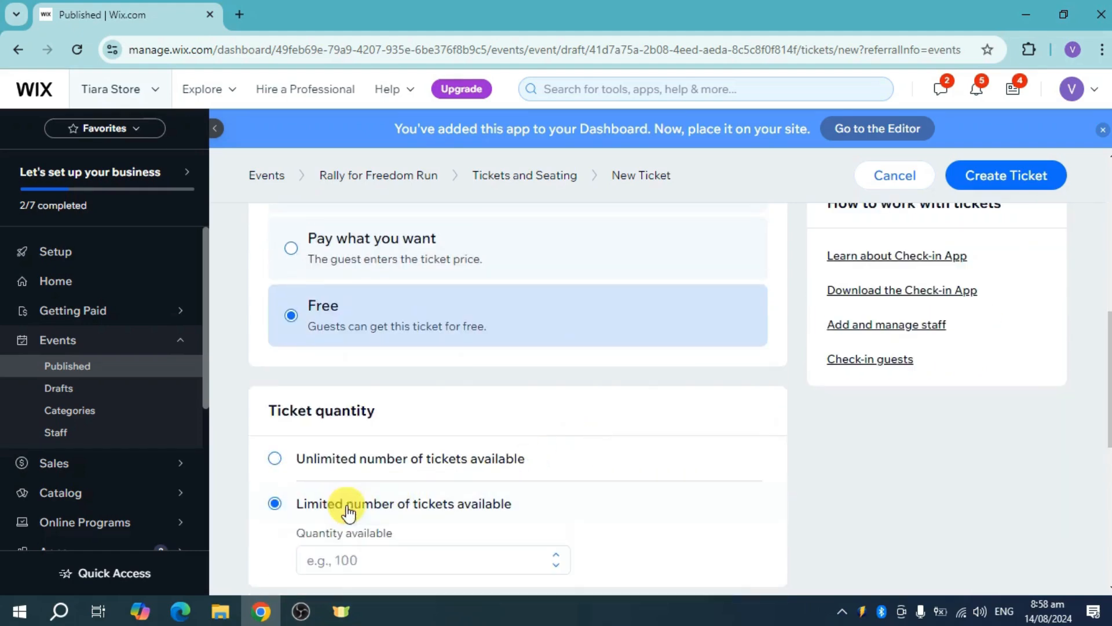
click(368, 557)
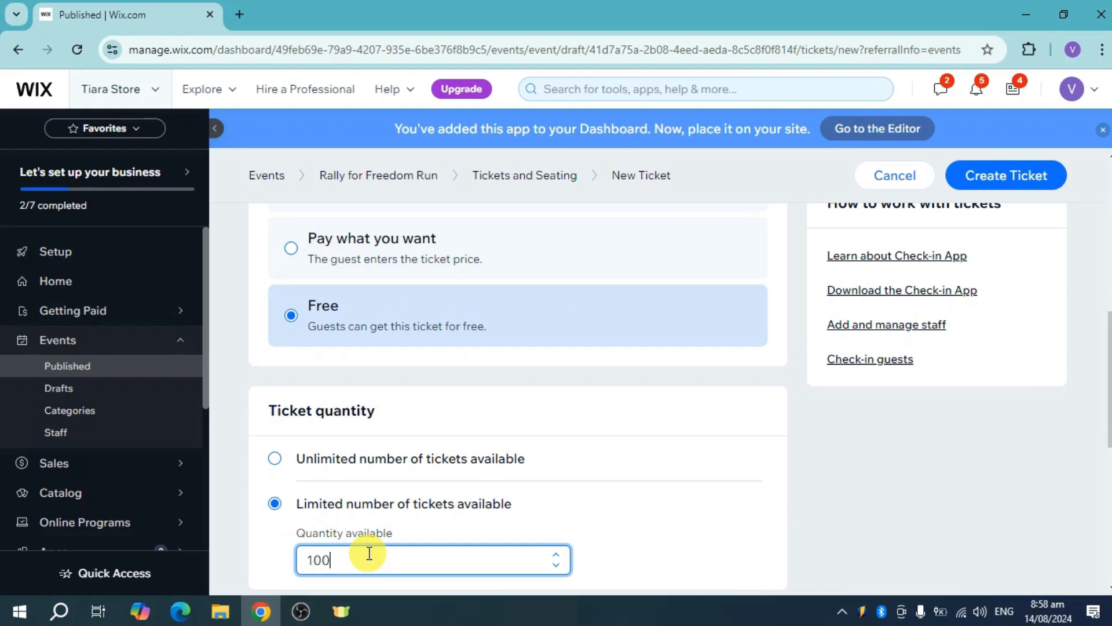
scroll(369, 553, down, 5)
click(1018, 185)
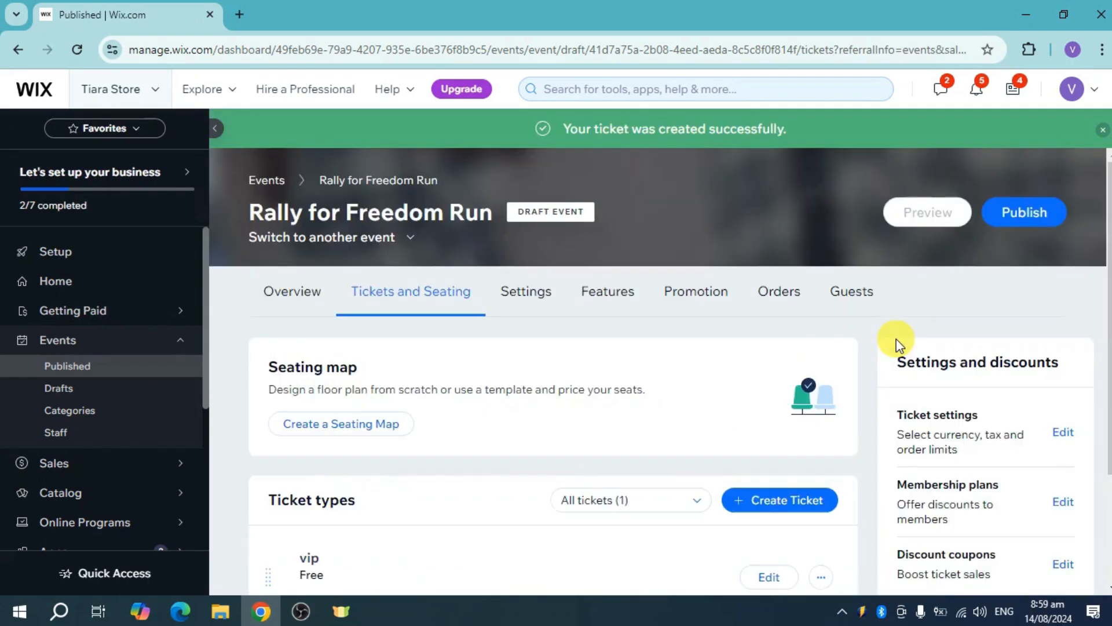
Check the new vip ticket type and publish the Rally for Freedom Run event.
scroll(770, 382, down, 3)
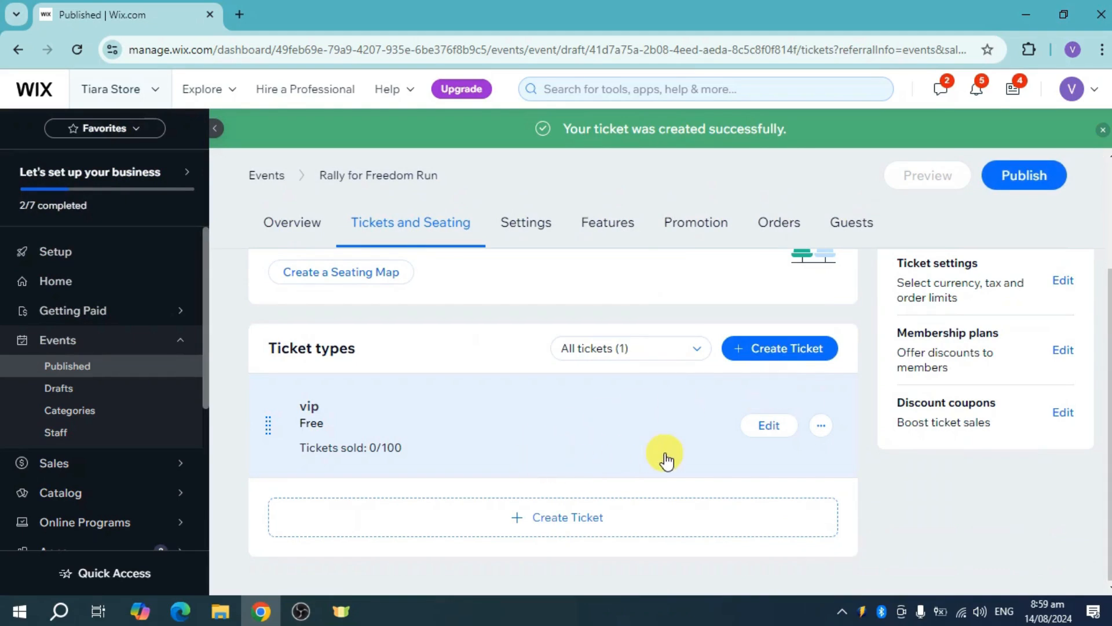
scroll(897, 324, up, 3)
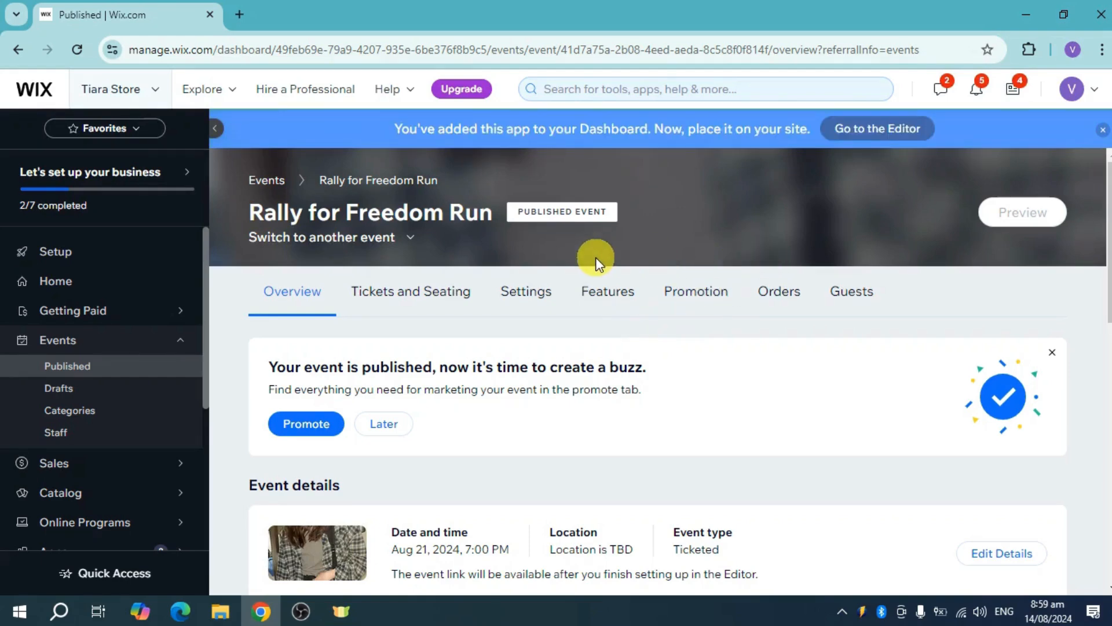
Open the site in the Editor to place the events app and review the Upcoming Events section down to the event's listing.
click(863, 129)
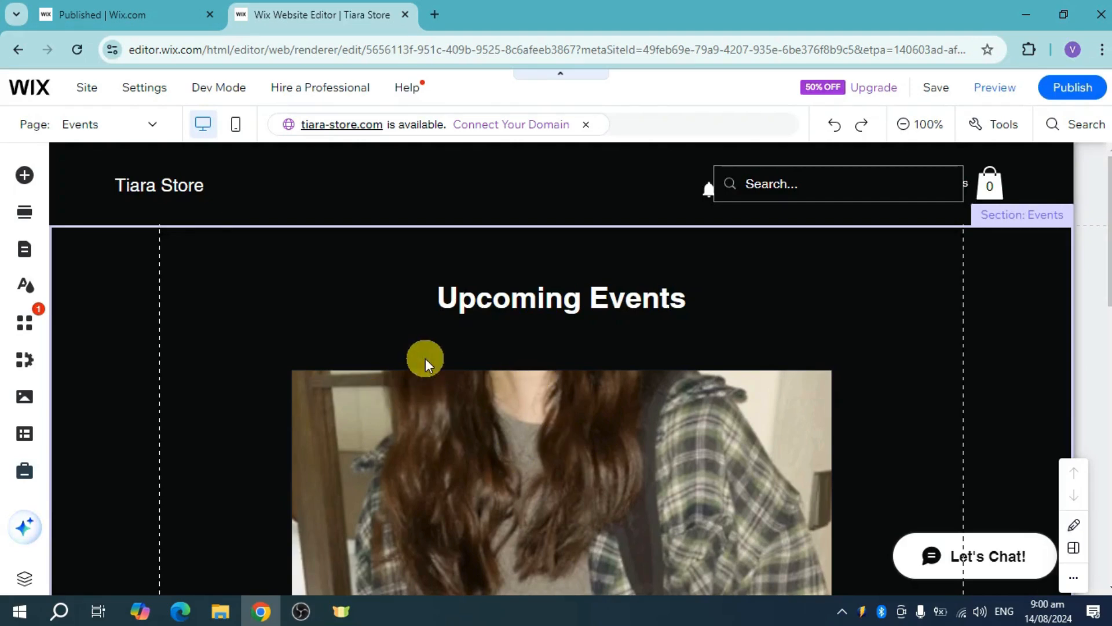
scroll(475, 361, down, 6)
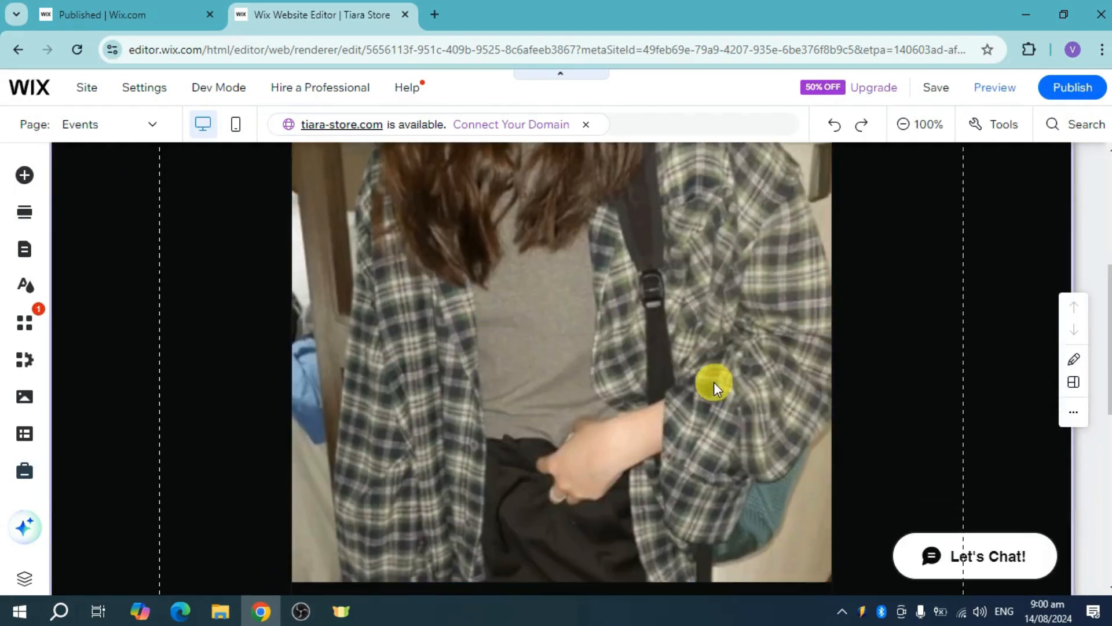
scroll(577, 345, up, 3)
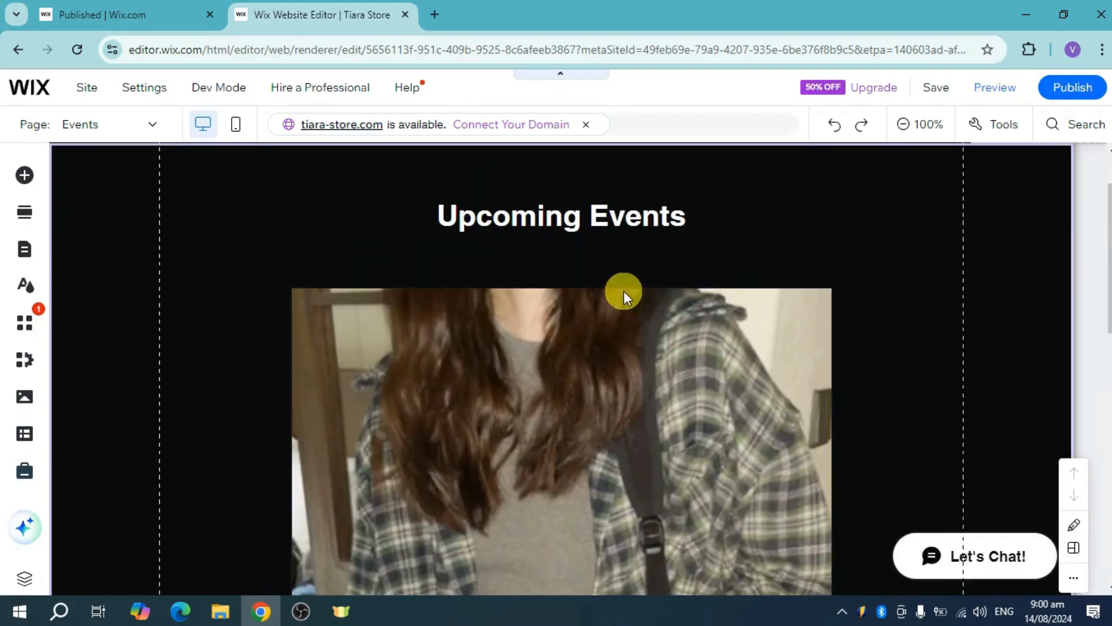
scroll(623, 291, down, 8)
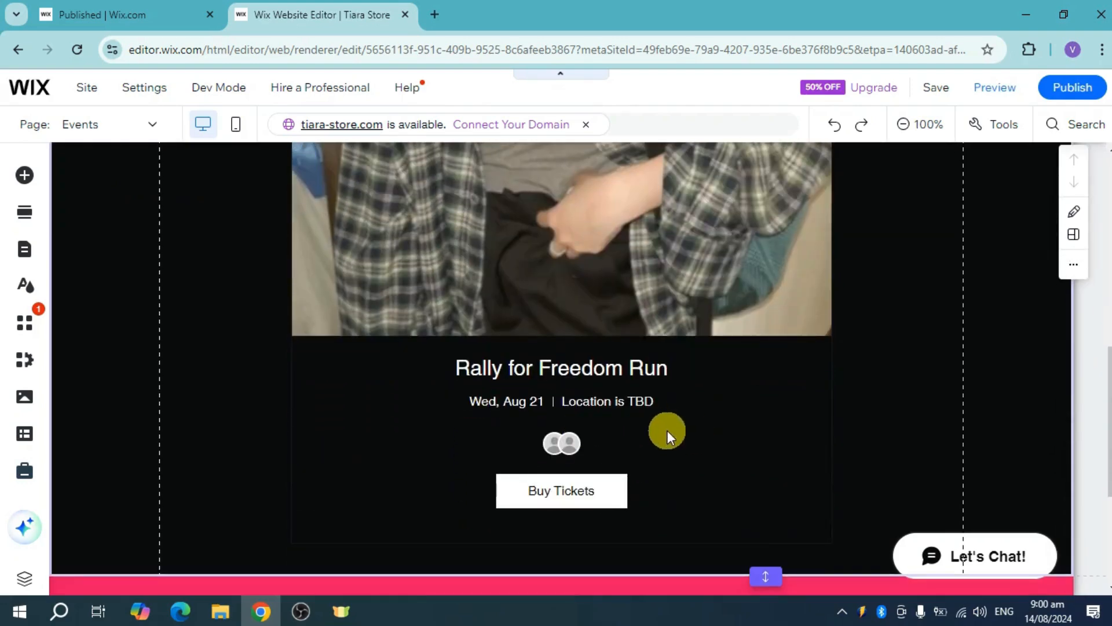